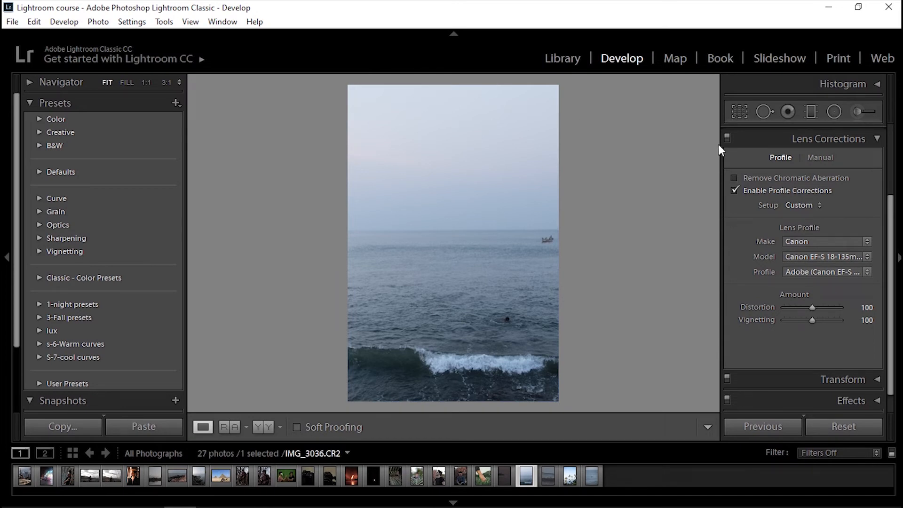
Step: Turn off the lens profile corrections for the seascape photo
{"action": "left_click", "coordinate": [821, 158]}
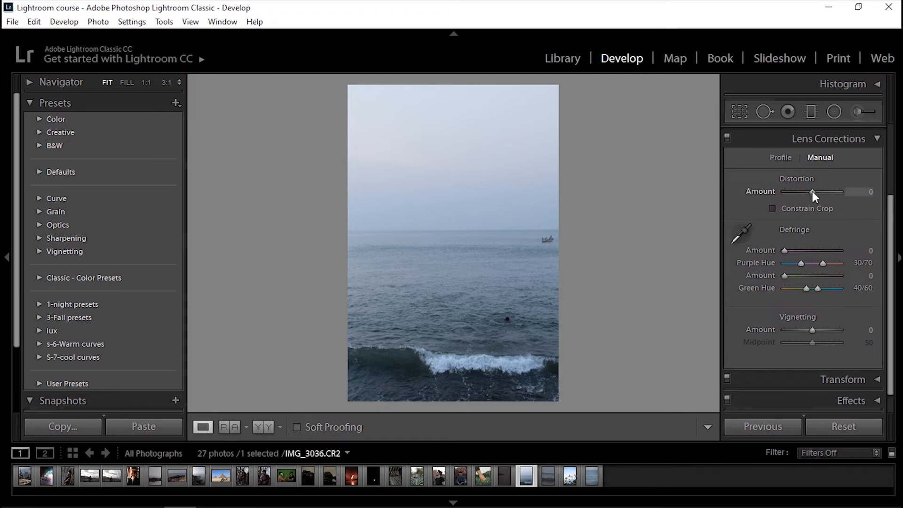
{"action": "left_click", "coordinate": [778, 157]}
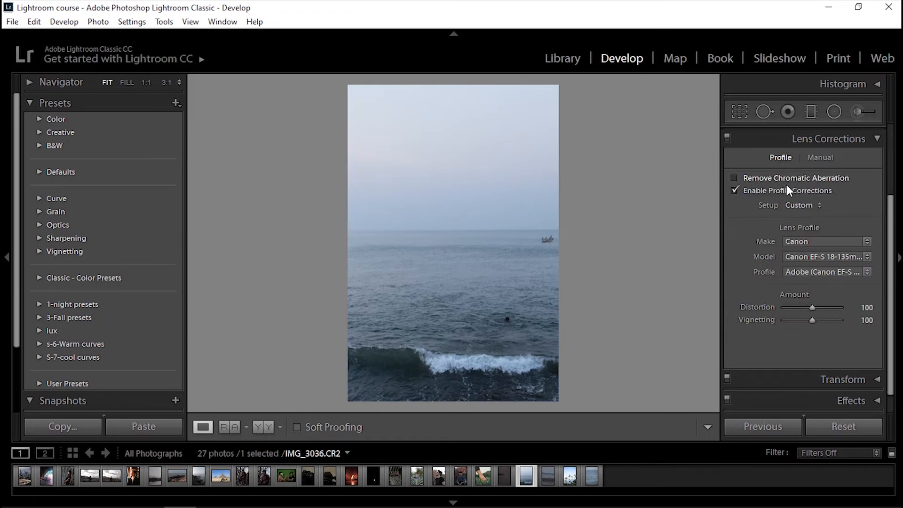
{"action": "left_click", "coordinate": [733, 189]}
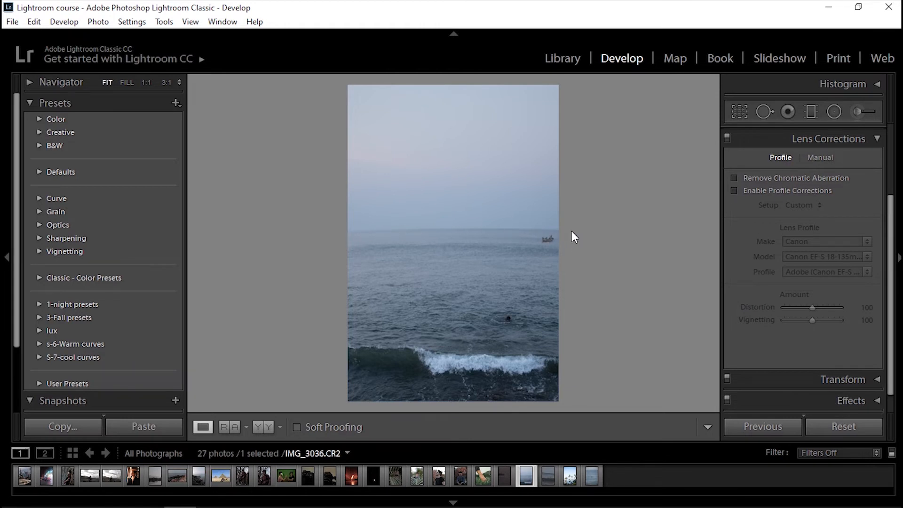
Step: Raise the seascape's manual distortion correction to +29 and on to the maximum of +100
{"action": "left_click", "coordinate": [826, 159]}
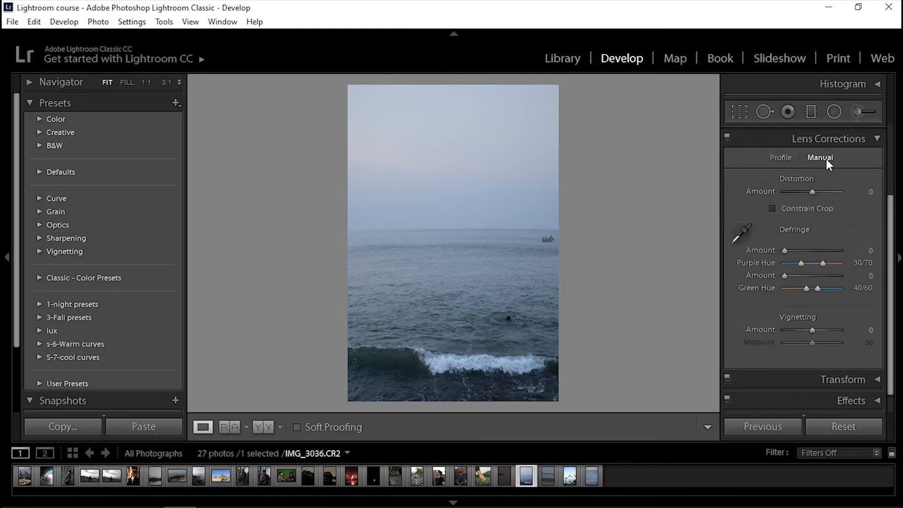
{"action": "left_click", "coordinate": [812, 190]}
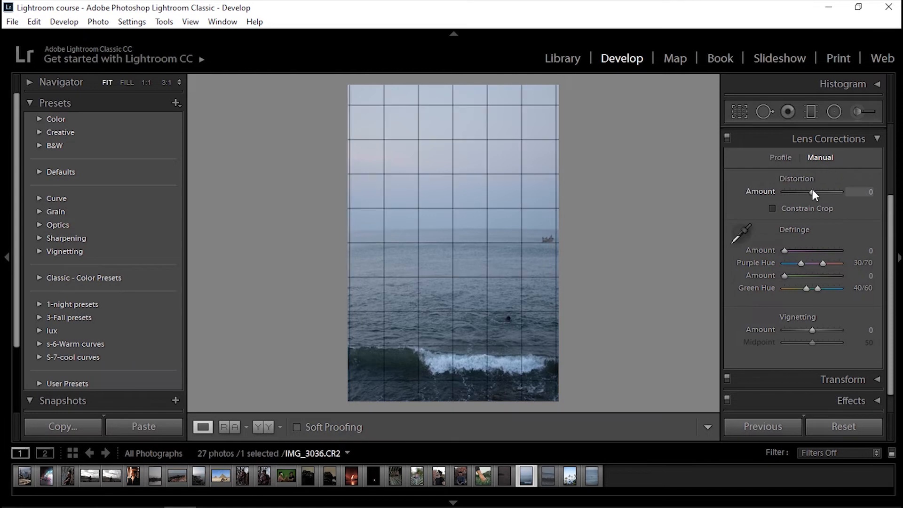
{"action": "left_click", "coordinate": [814, 190]}
{"action": "left_click_drag", "start_coordinate": [814, 192], "coordinate": [820, 193]}
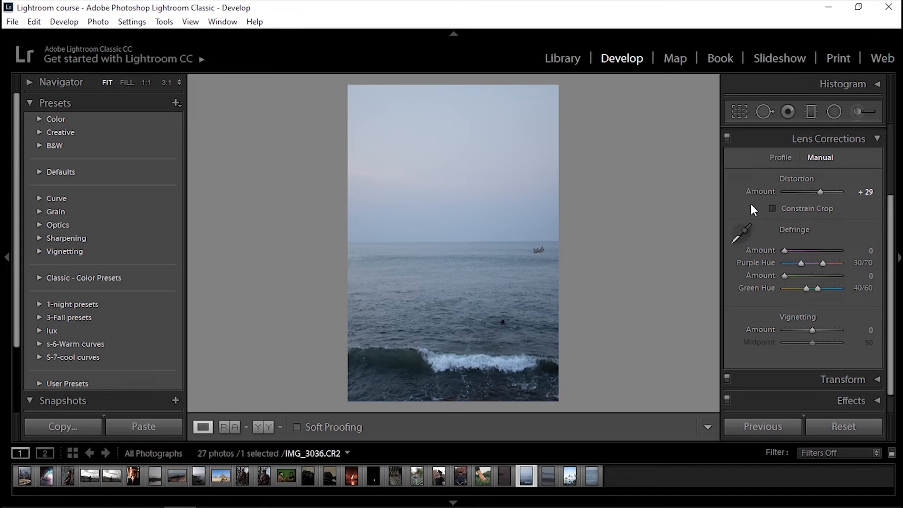
{"action": "left_click_drag", "start_coordinate": [819, 192], "coordinate": [838, 202]}
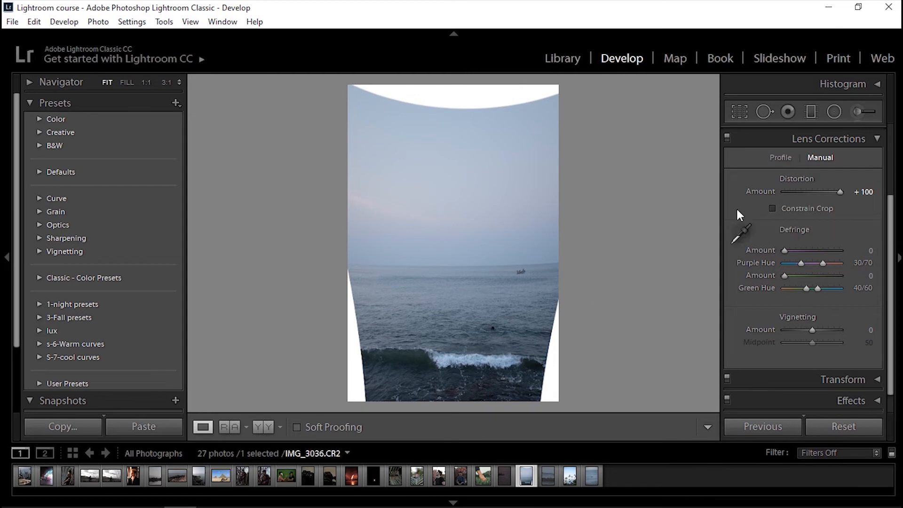
Step: Enable Constrain Crop for the seascape and set the manual distortion amount to +45
{"action": "left_click", "coordinate": [772, 209]}
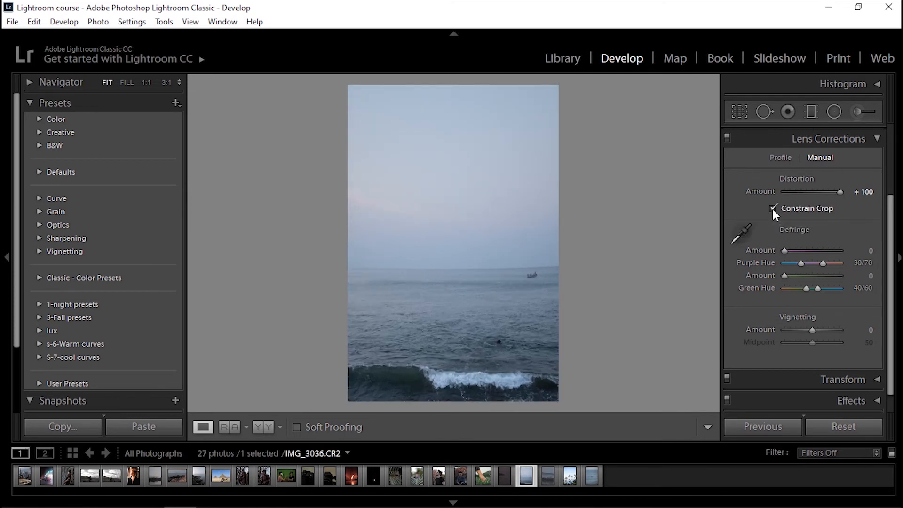
{"action": "left_click_drag", "start_coordinate": [831, 190], "coordinate": [823, 194]}
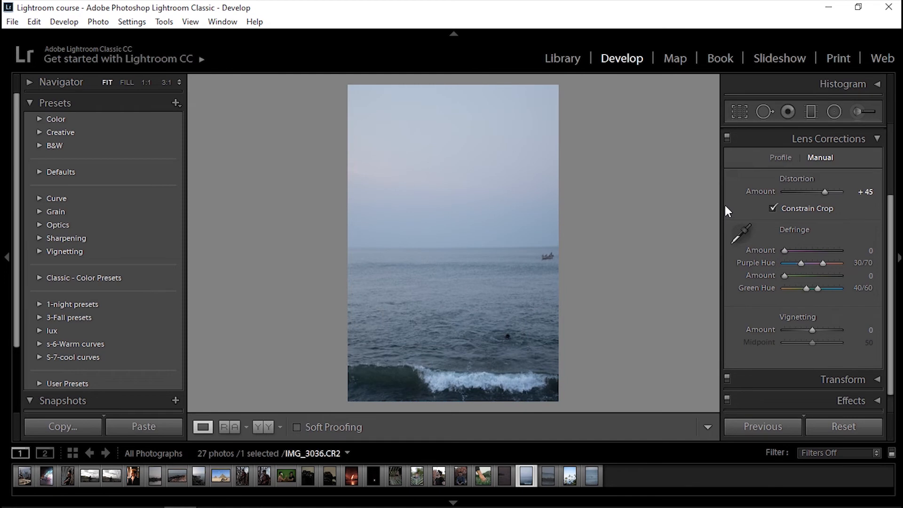
Step: Reset the manual distortion amount and turn the lens profile corrections back on
{"action": "double_click", "coordinate": [761, 191]}
{"action": "left_click", "coordinate": [780, 158]}
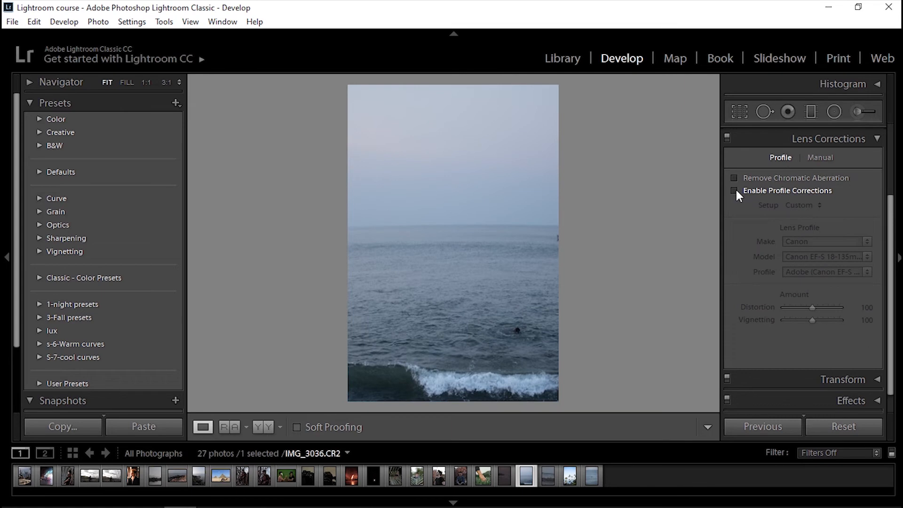
{"action": "left_click", "coordinate": [735, 190]}
Step: Set the seascape's manual lens vignetting amount to -29 and try different vignette midpoints
{"action": "left_click", "coordinate": [825, 157]}
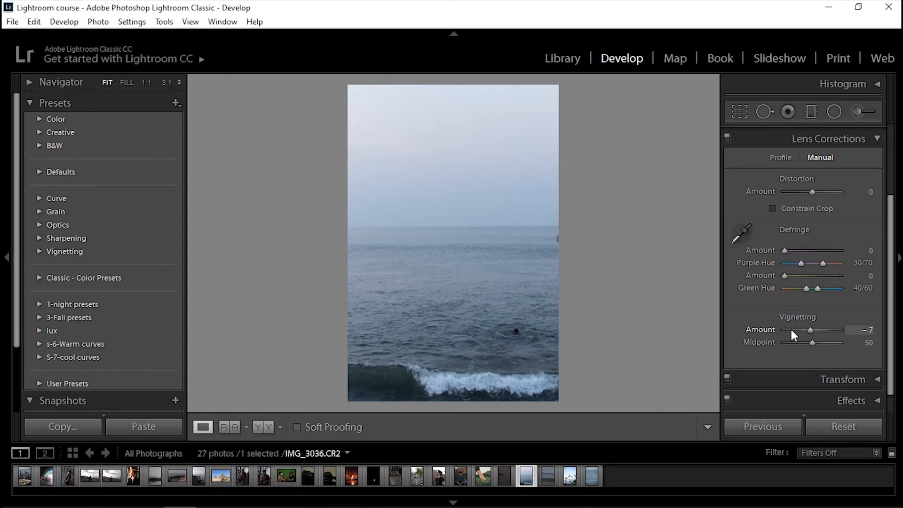
{"action": "left_click_drag", "start_coordinate": [791, 330], "coordinate": [859, 333]}
{"action": "mouse_move", "coordinate": [788, 331]}
{"action": "left_mouse_down"}
{"action": "mouse_move", "coordinate": [822, 329]}
{"action": "mouse_move", "coordinate": [790, 331]}
{"action": "mouse_move", "coordinate": [819, 329]}
{"action": "mouse_move", "coordinate": [804, 330]}
{"action": "left_mouse_up"}
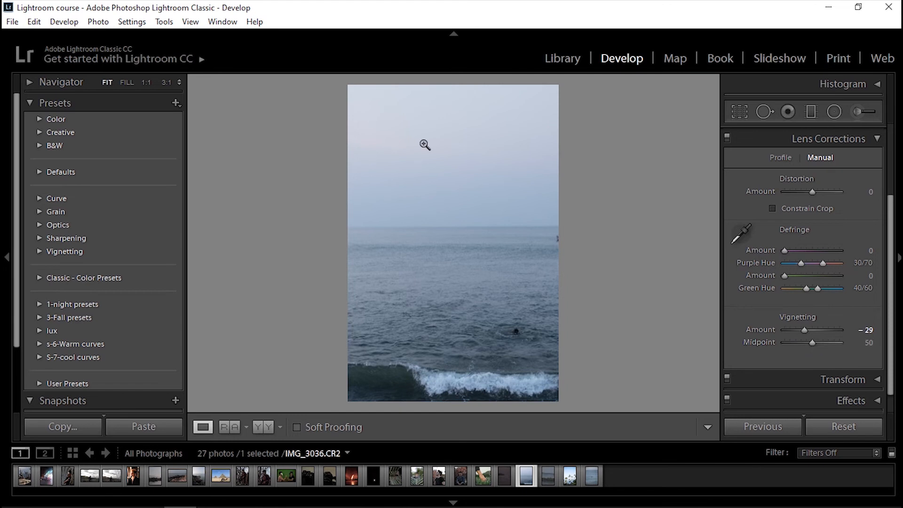
{"action": "left_click_drag", "start_coordinate": [812, 343], "coordinate": [862, 340]}
{"action": "left_click_drag", "start_coordinate": [765, 339], "coordinate": [805, 341]}
Step: Open the photo of the hand in the grass and magnify the pink-fringed edge of the arm
{"action": "left_click", "coordinate": [482, 476]}
{"action": "left_click", "coordinate": [481, 251]}
{"action": "left_click_drag", "start_coordinate": [481, 251], "coordinate": [445, 281]}
Step: Try Remove Chromatic Aberration on the fringed arm edge and return to the full photo view
{"action": "left_click", "coordinate": [780, 157]}
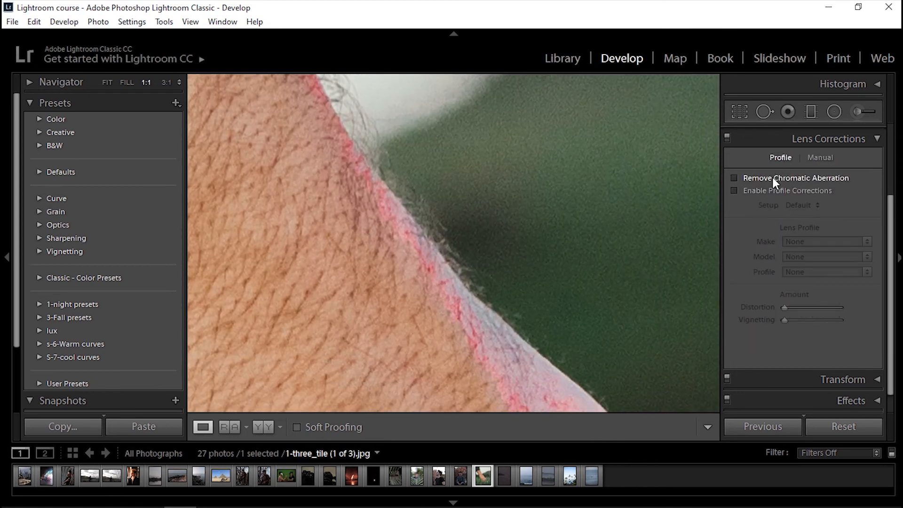
{"action": "left_click", "coordinate": [734, 178]}
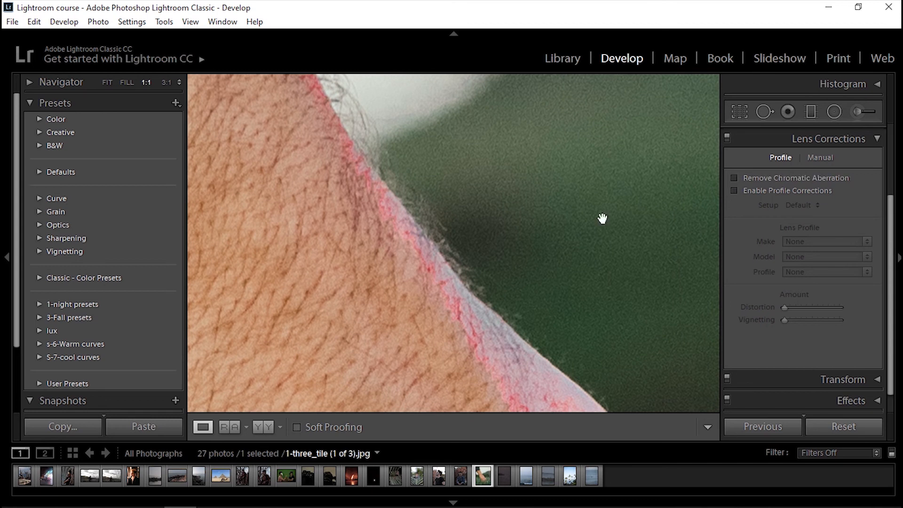
{"action": "left_click", "coordinate": [467, 260]}
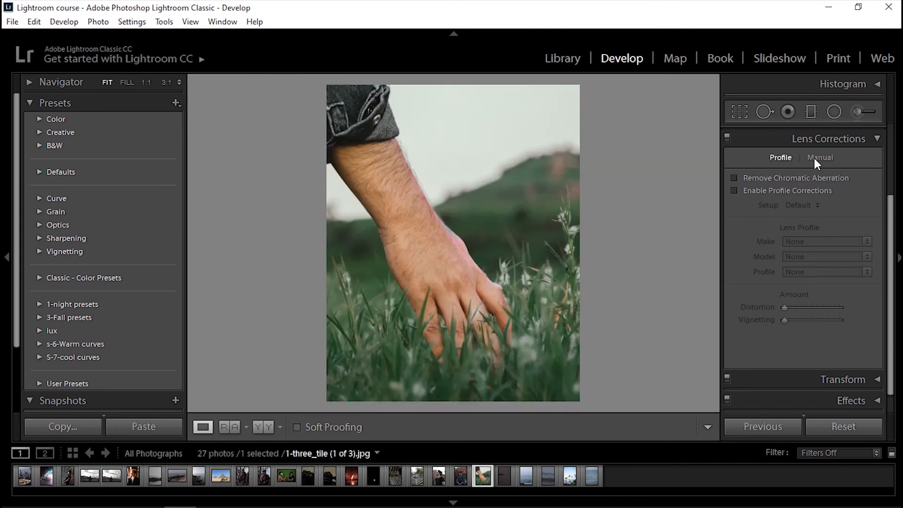
Step: Defringe the edge of the hand manually with a purple hue range of 48/80 and a purple amount of 20
{"action": "left_click", "coordinate": [819, 157]}
{"action": "scroll", "coordinate": [892, 287], "scroll_direction": "up", "scroll_amount": 1}
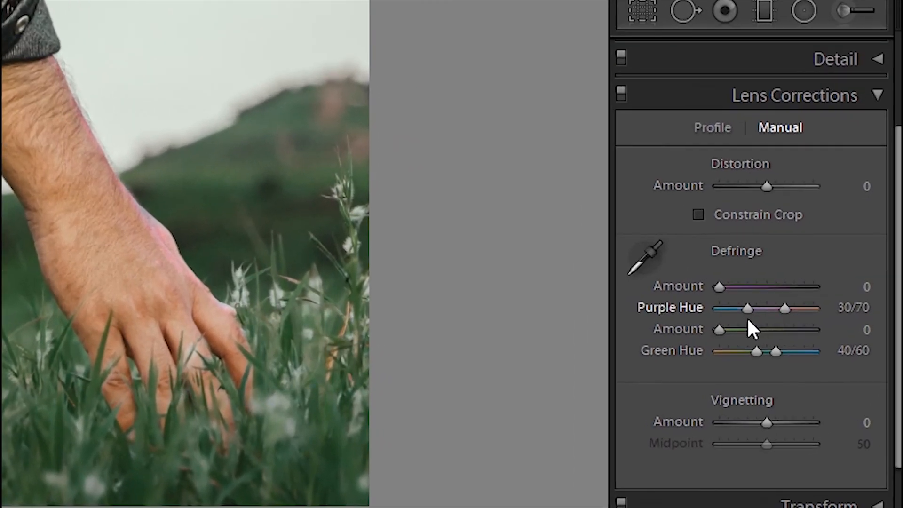
{"action": "mouse_move", "coordinate": [719, 286]}
{"action": "left_mouse_down"}
{"action": "mouse_move", "coordinate": [787, 288]}
{"action": "mouse_move", "coordinate": [710, 286]}
{"action": "left_mouse_up"}
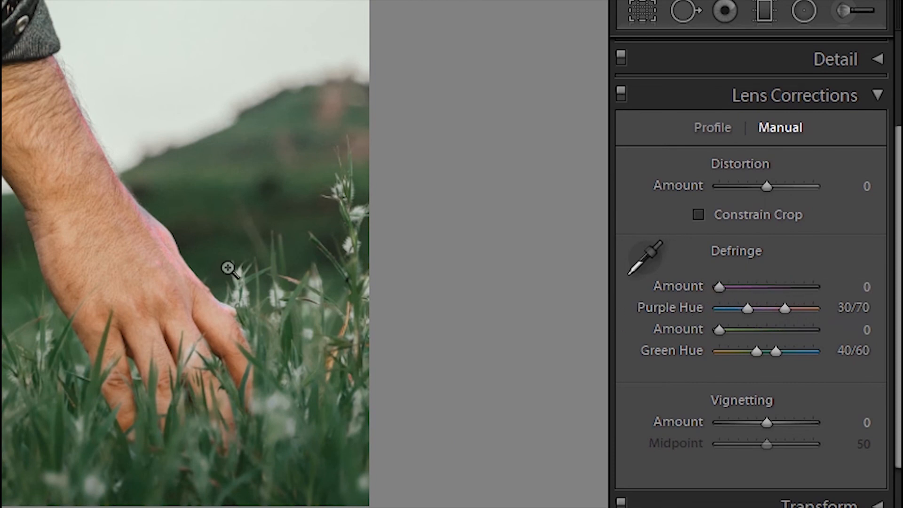
{"action": "left_click", "coordinate": [280, 280]}
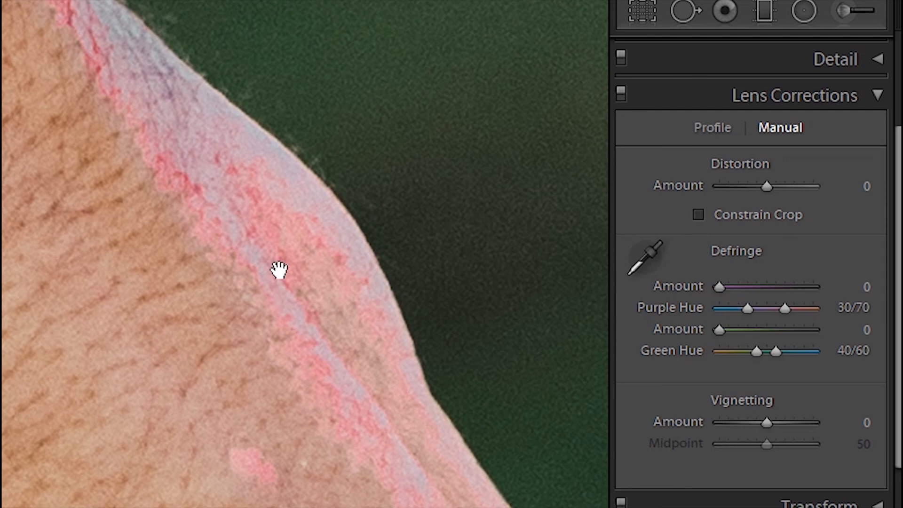
{"action": "left_click_drag", "start_coordinate": [785, 309], "coordinate": [765, 320]}
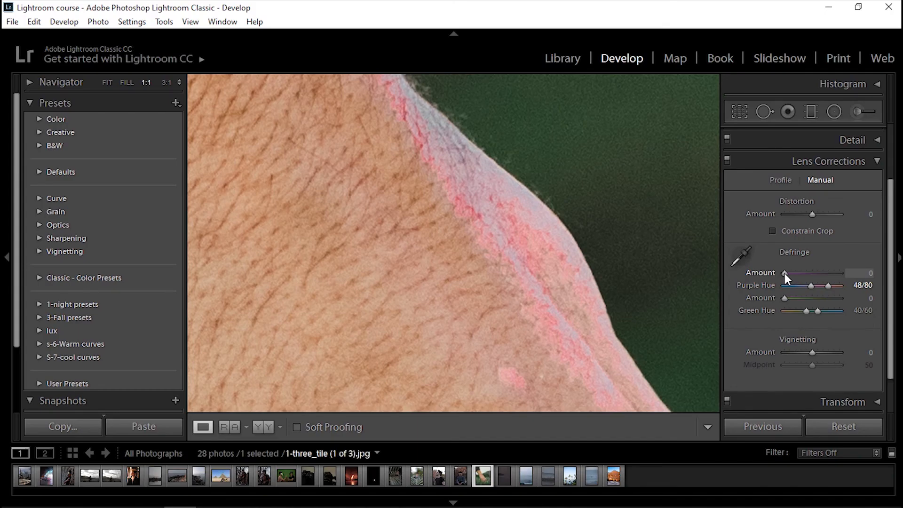
{"action": "left_click_drag", "start_coordinate": [784, 273], "coordinate": [859, 273]}
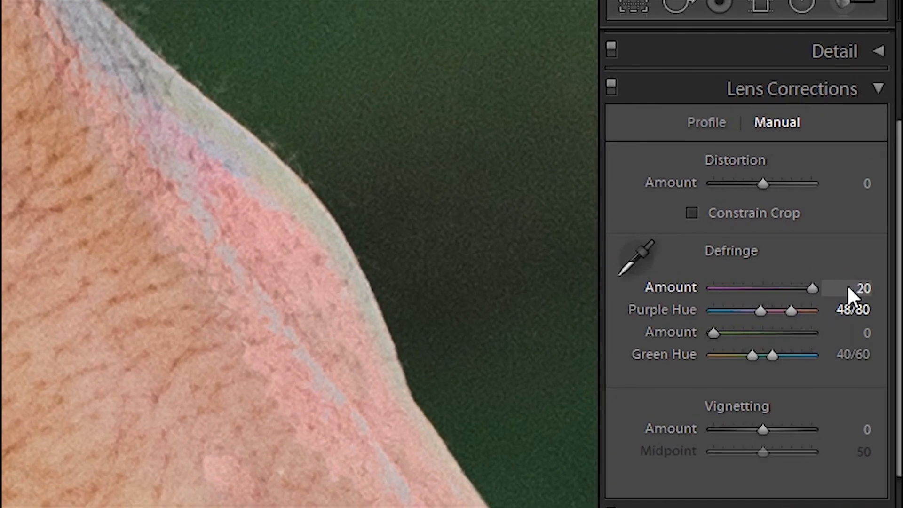
{"action": "left_click_drag", "start_coordinate": [822, 288], "coordinate": [770, 281]}
Step: Examine the defringed edge along the arm and compare it with the Before view
{"action": "left_click_drag", "start_coordinate": [179, 141], "coordinate": [328, 399]}
{"action": "left_click_drag", "start_coordinate": [121, 149], "coordinate": [115, 262]}
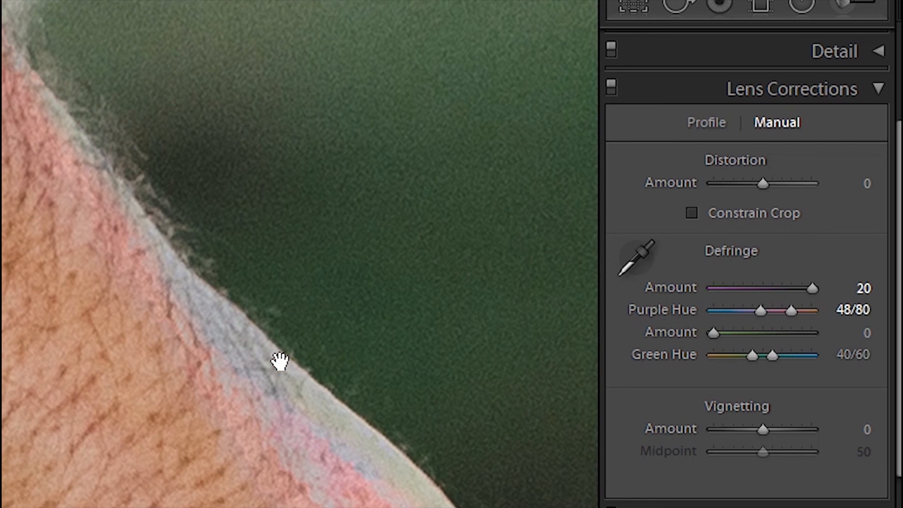
{"action": "left_click_drag", "start_coordinate": [268, 355], "coordinate": [194, 216]}
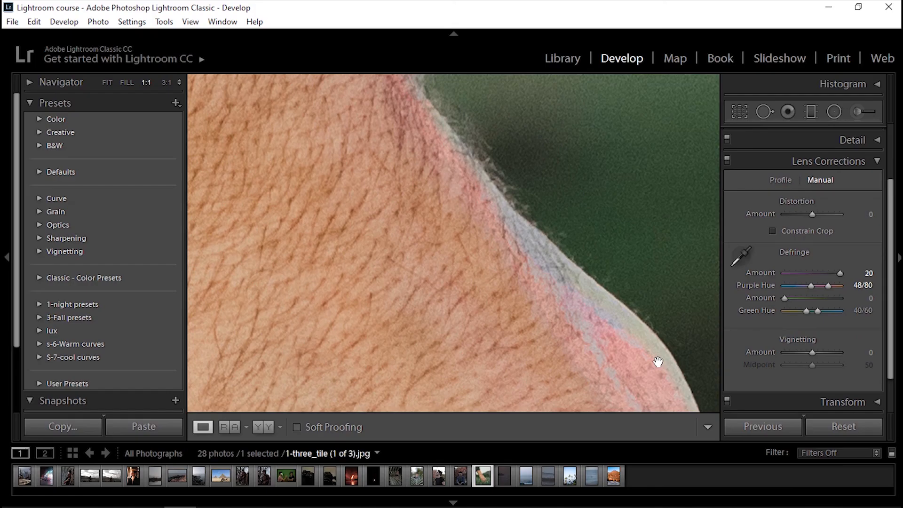
{"action": "key", "text": "backslash"}
{"action": "key", "text": "backslash"}
{"action": "key", "text": "backslash"}
{"action": "key", "text": "backslash"}
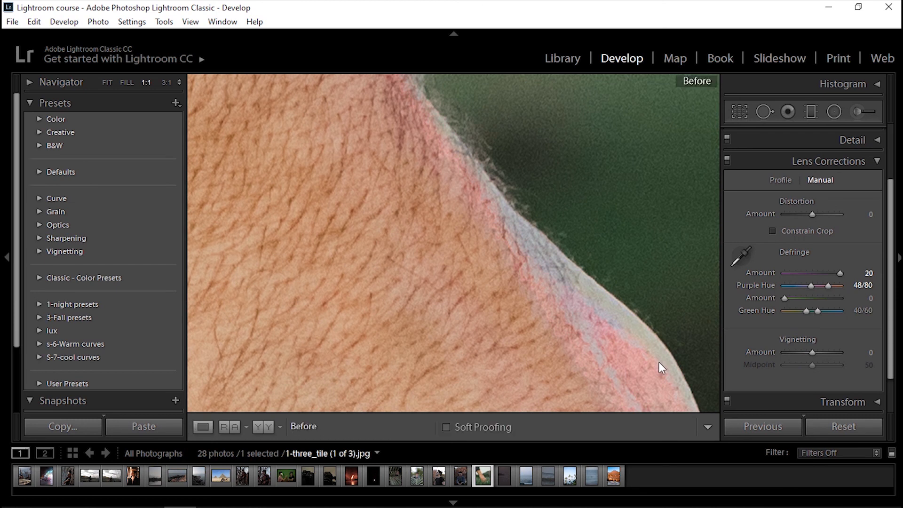
{"action": "key", "text": "backslash"}
{"action": "key", "text": "backslash"}
{"action": "key", "text": "backslash"}
{"action": "left_click", "coordinate": [658, 362]}
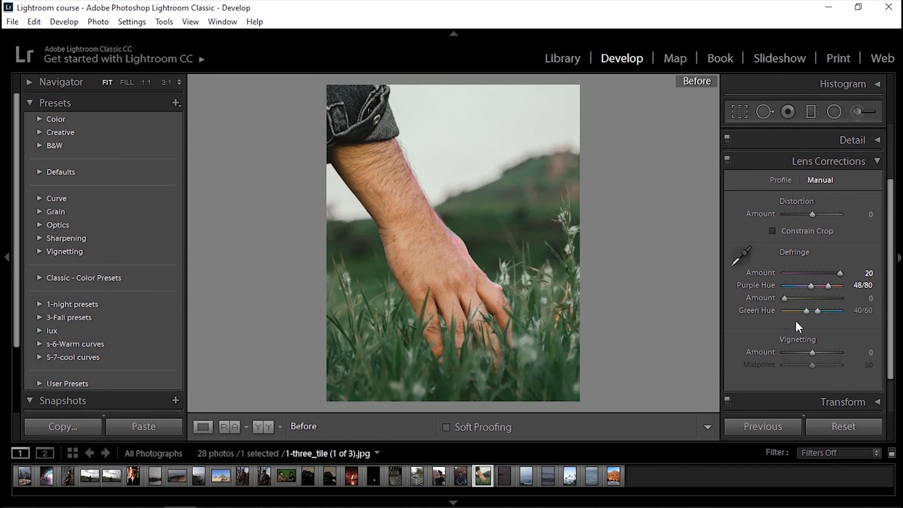
Step: Set the green defringe amount to 14 and the green hue range to 0/46
{"action": "left_click_drag", "start_coordinate": [806, 313], "coordinate": [822, 299]}
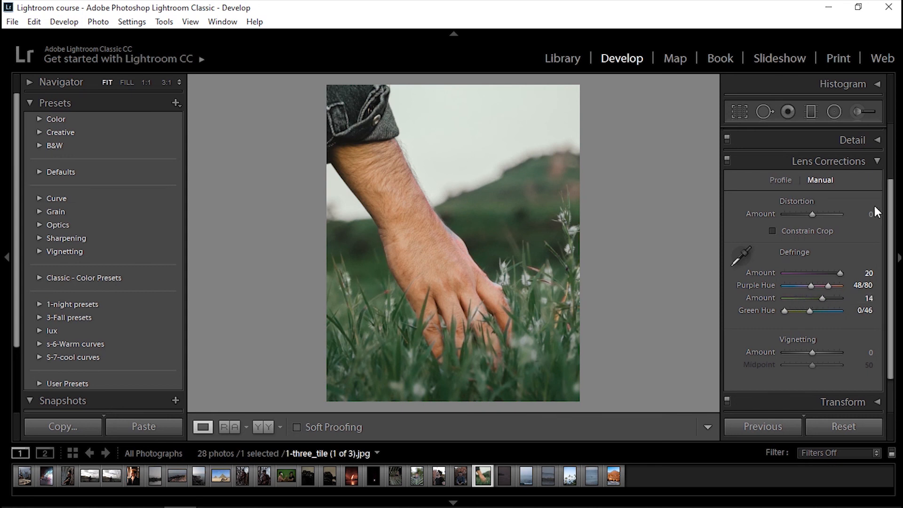
{"action": "left_click", "coordinate": [876, 162]}
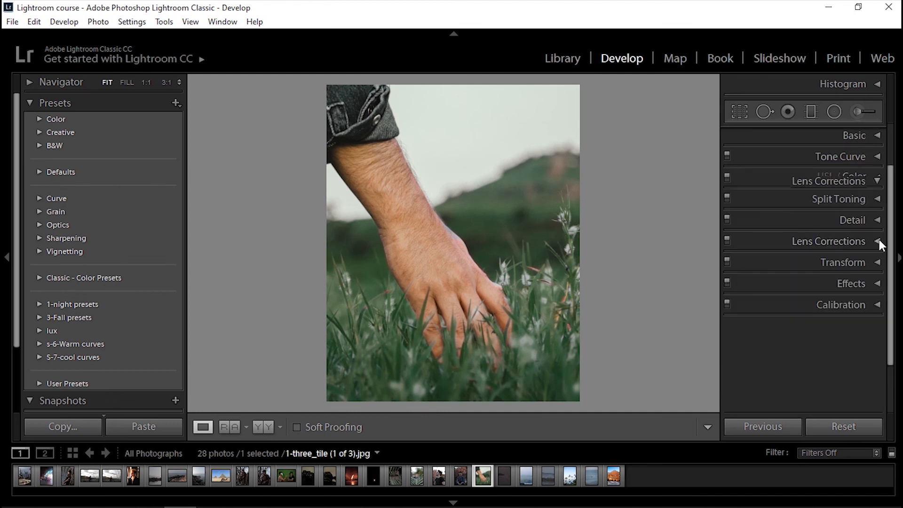
{"action": "left_click", "coordinate": [877, 239]}
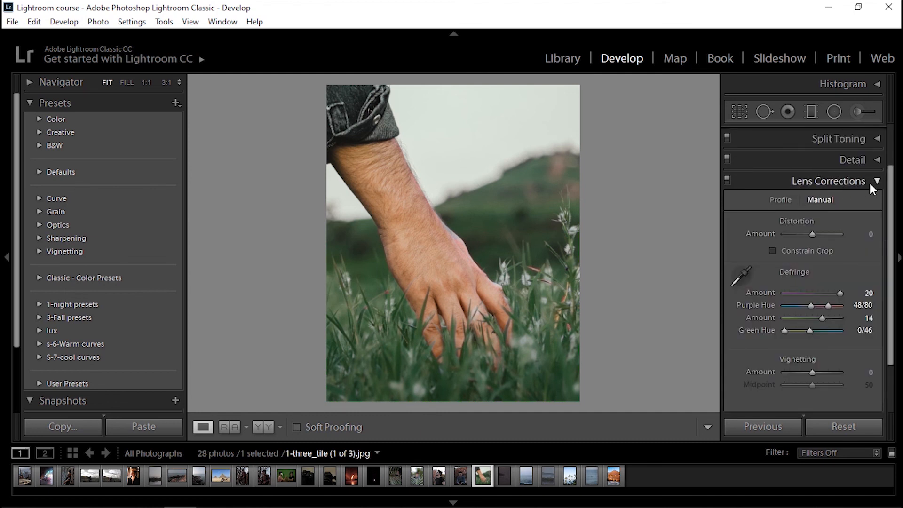
{"action": "left_click", "coordinate": [782, 200]}
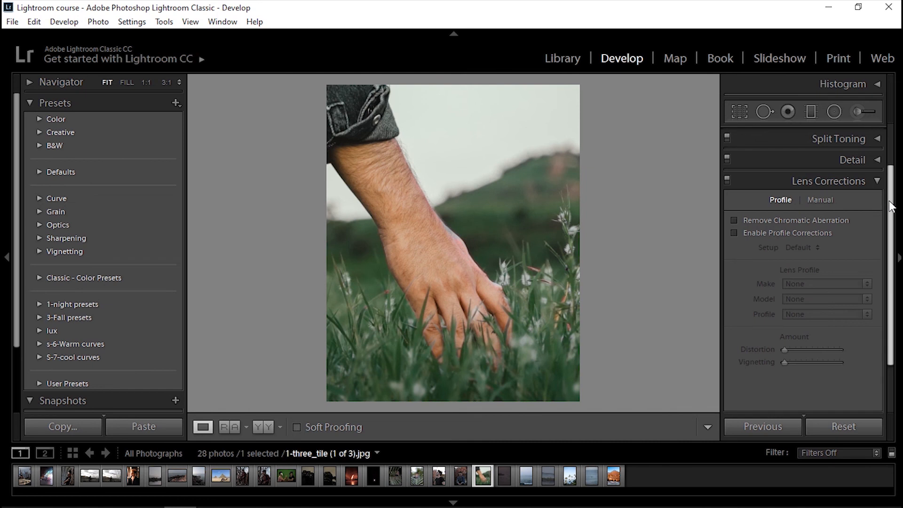
{"action": "scroll", "coordinate": [891, 213], "scroll_direction": "down", "scroll_amount": 1}
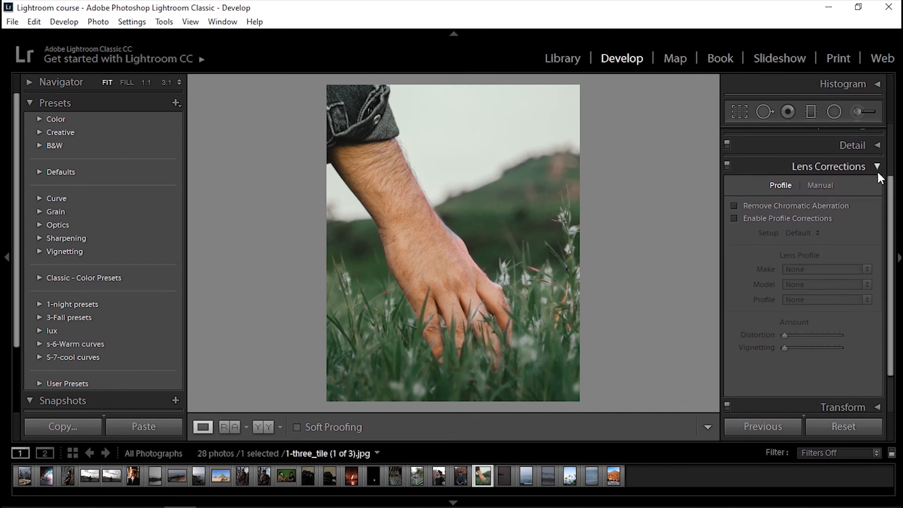
{"action": "scroll", "coordinate": [877, 177], "scroll_direction": "up", "scroll_amount": 1}
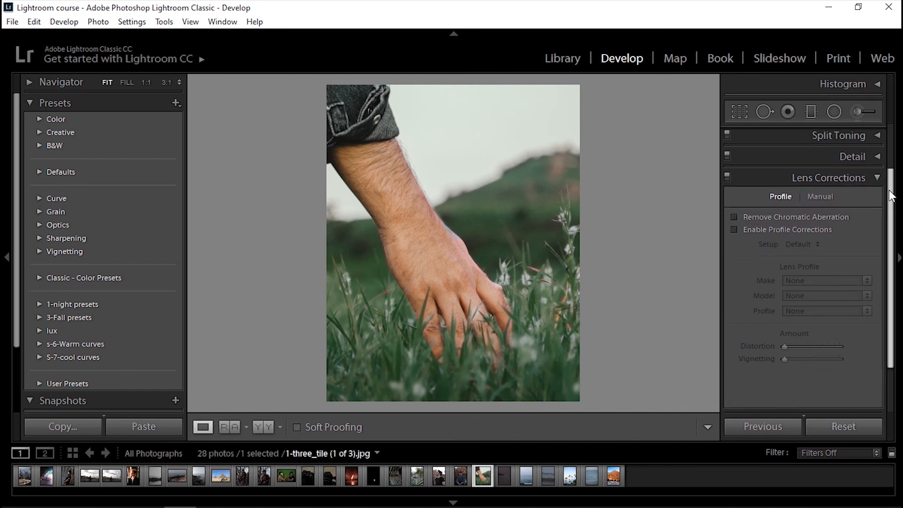